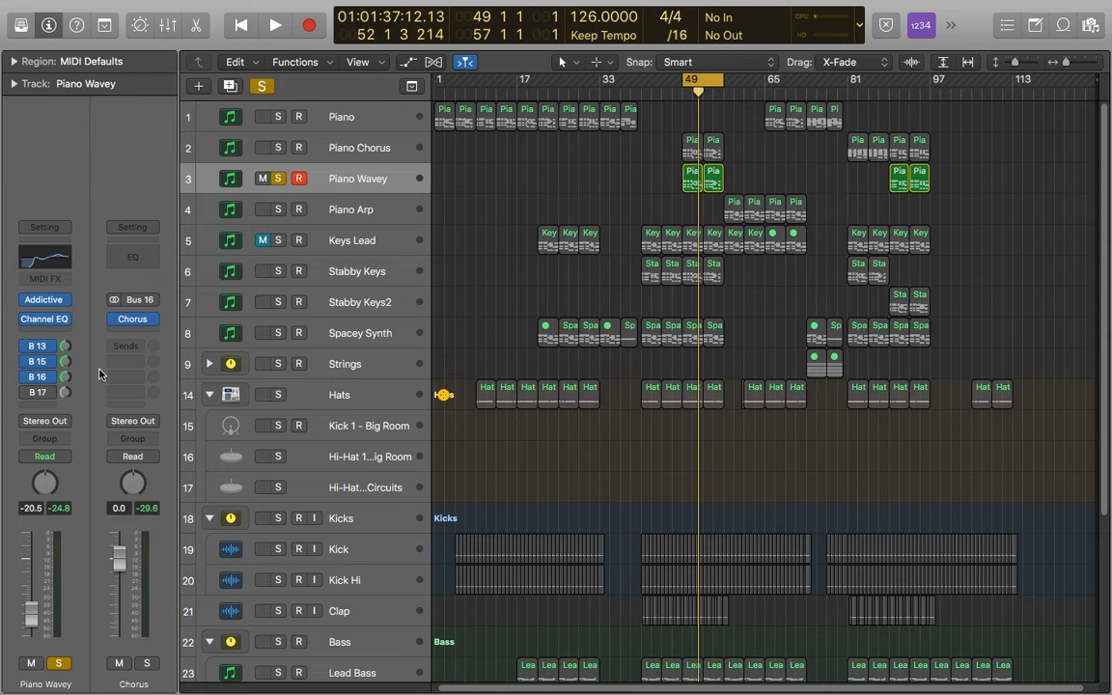
Step: Load the Chorus plug-in from the Modulation effects on the Chorus bus channel's insert slot
{"action": "left_click", "coordinate": [151, 327]}
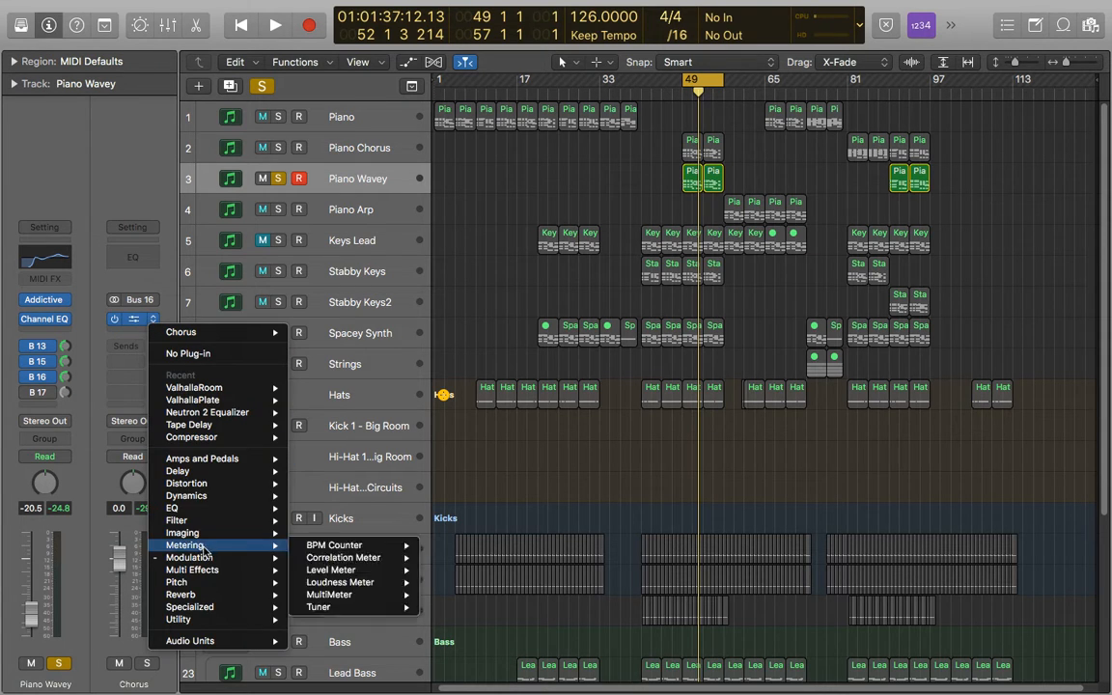
{"action": "mouse_move", "coordinate": [193, 557]}
{"action": "mouse_move", "coordinate": [339, 560]}
{"action": "left_click", "coordinate": [450, 556]}
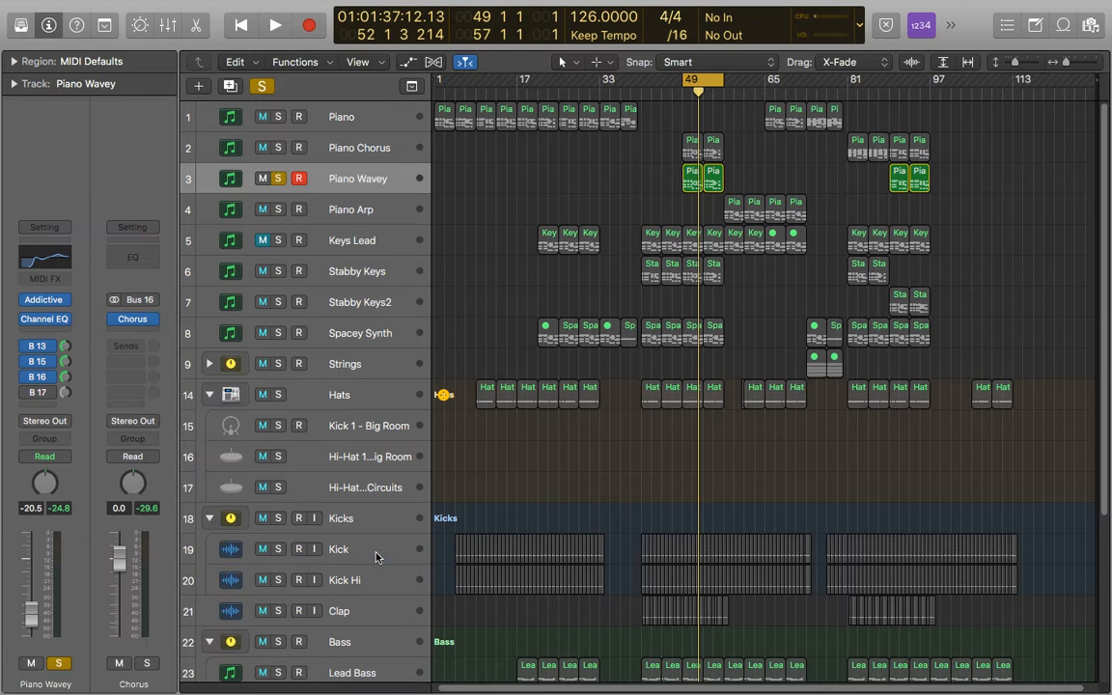
Step: Reposition the Chorus window and play the soloed Piano Wavey track to compare the effect bypassed and enabled
{"action": "left_click_drag", "start_coordinate": [600, 113], "coordinate": [503, 114]}
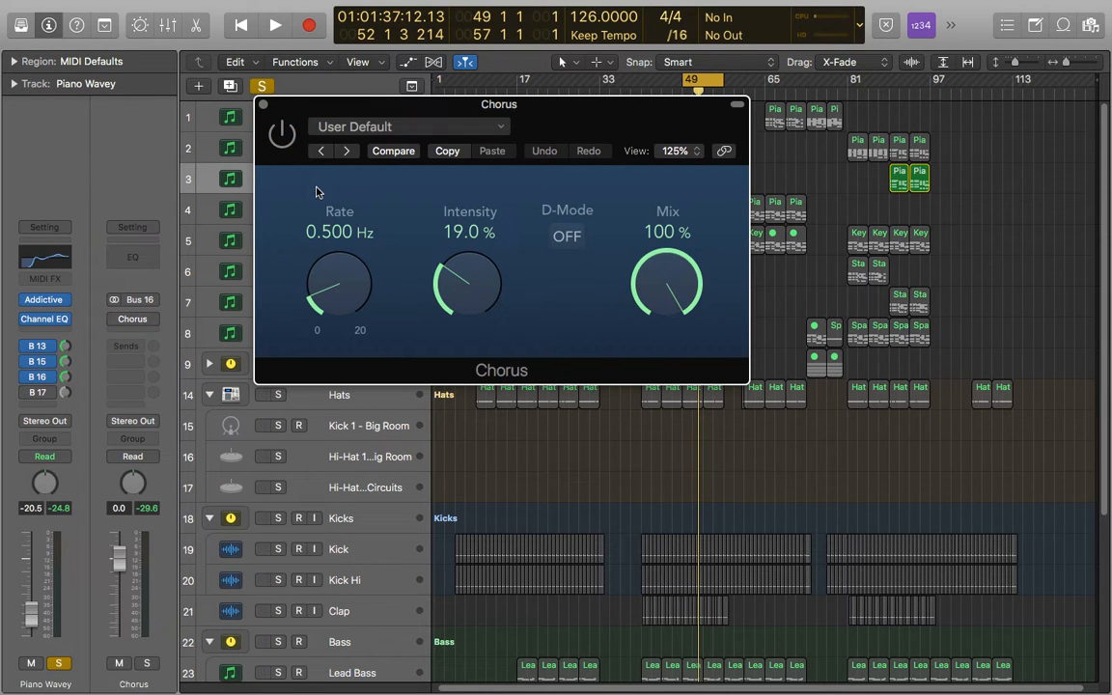
{"action": "key", "text": "space"}
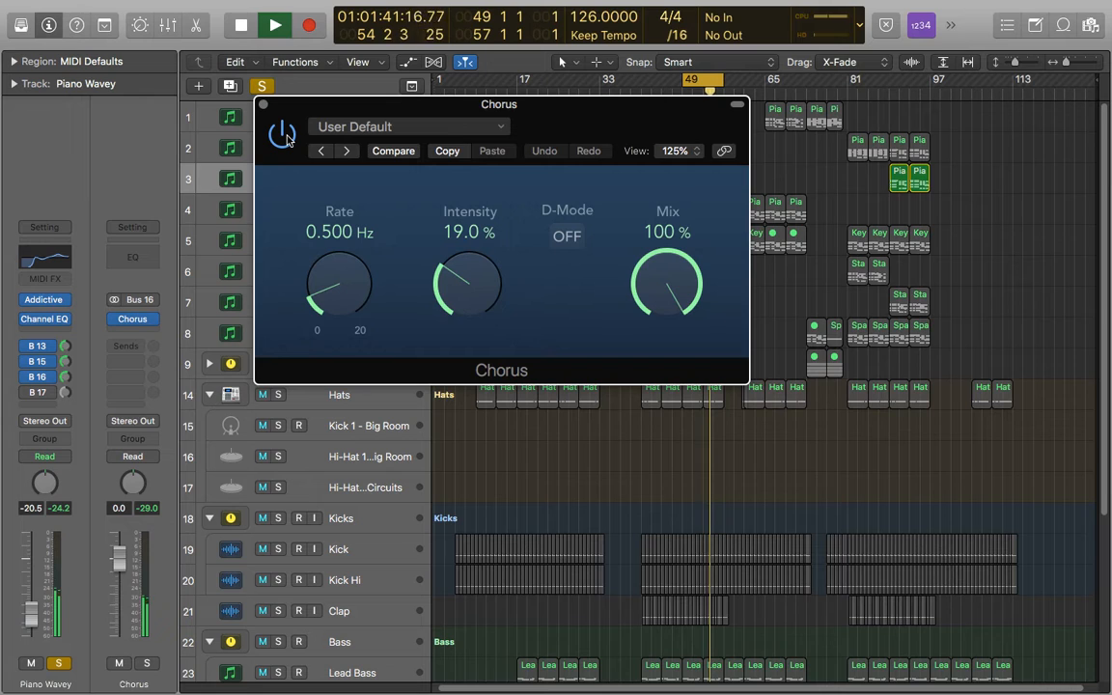
{"action": "key", "text": "space"}
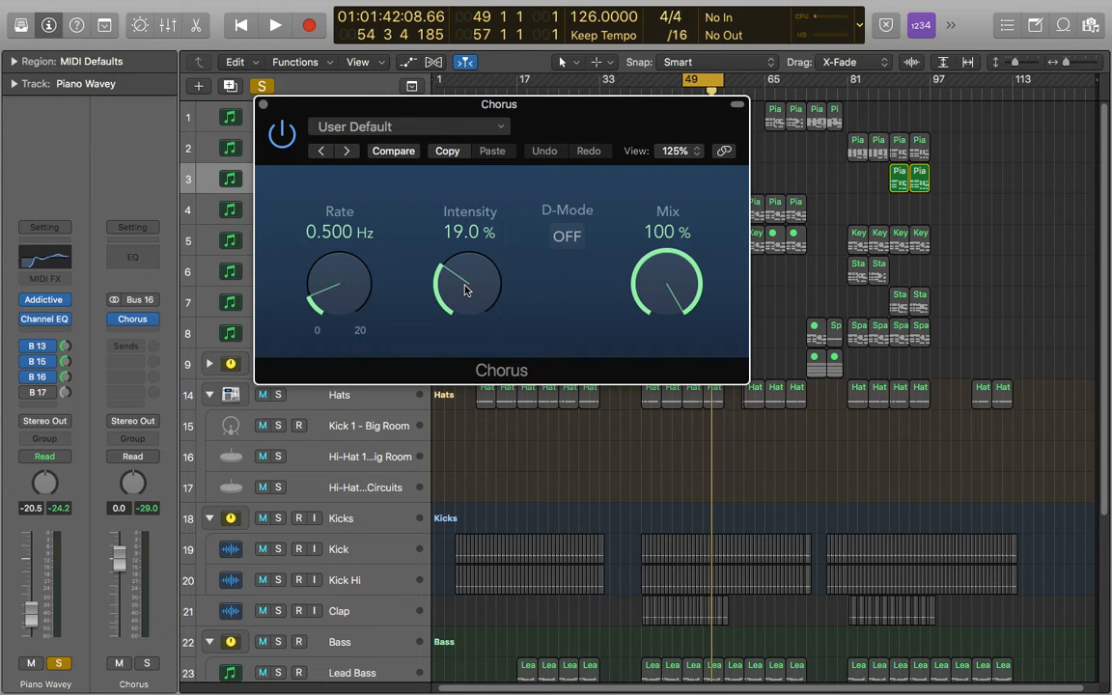
Step: During playback, try the Chorus intensity at its 100% maximum and bring it down to 65%
{"action": "key", "text": "space"}
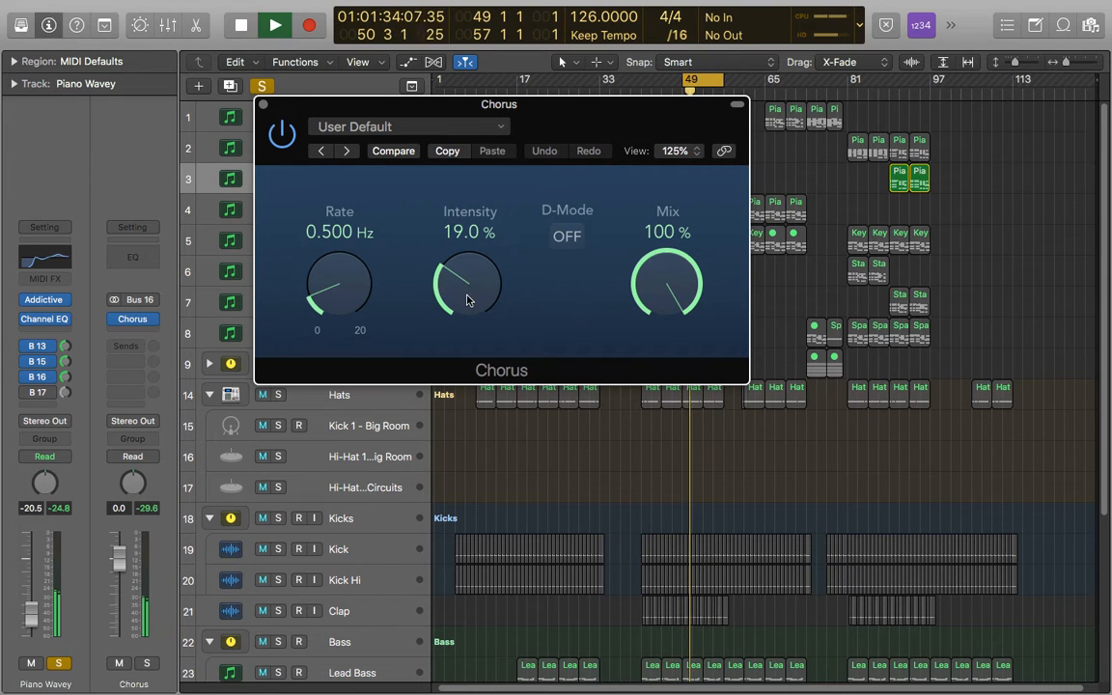
{"action": "left_click_drag", "start_coordinate": [467, 300], "coordinate": [471, 131]}
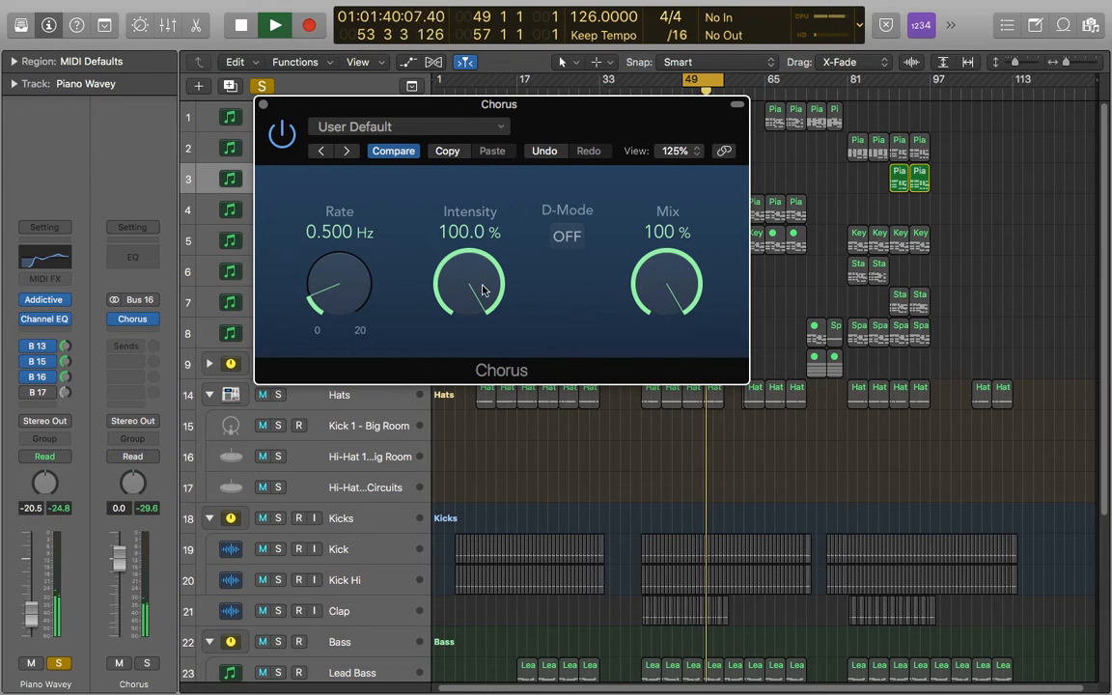
{"action": "left_click_drag", "start_coordinate": [483, 290], "coordinate": [483, 355]}
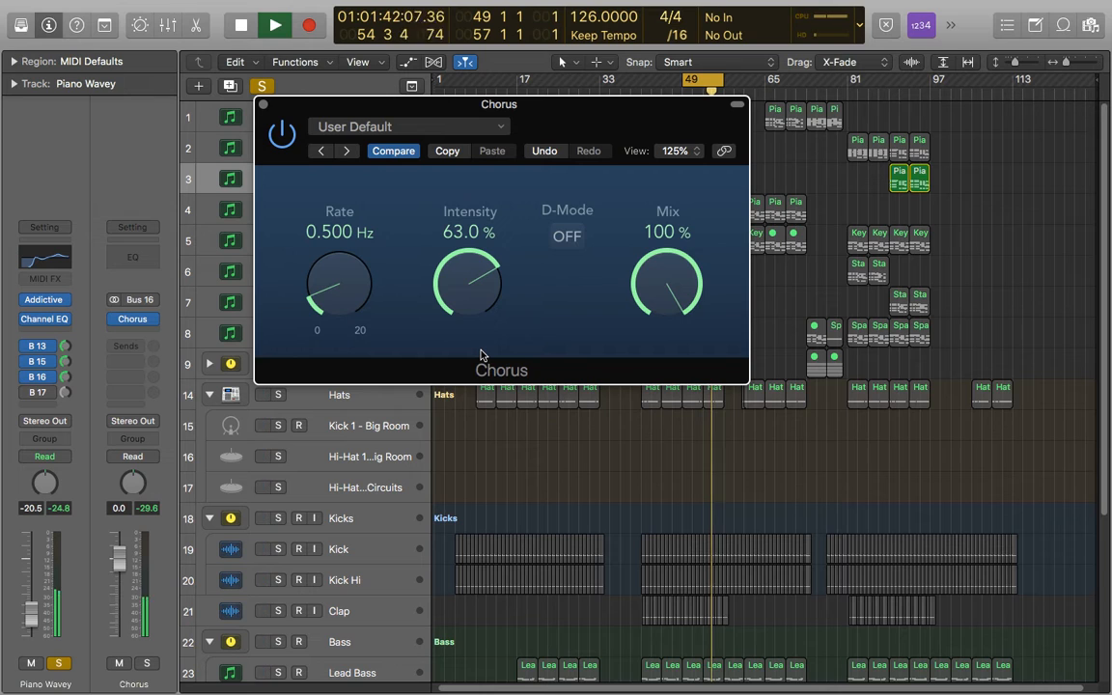
{"action": "left_click_drag", "start_coordinate": [479, 305], "coordinate": [474, 177]}
{"action": "left_click_drag", "start_coordinate": [474, 241], "coordinate": [474, 342]}
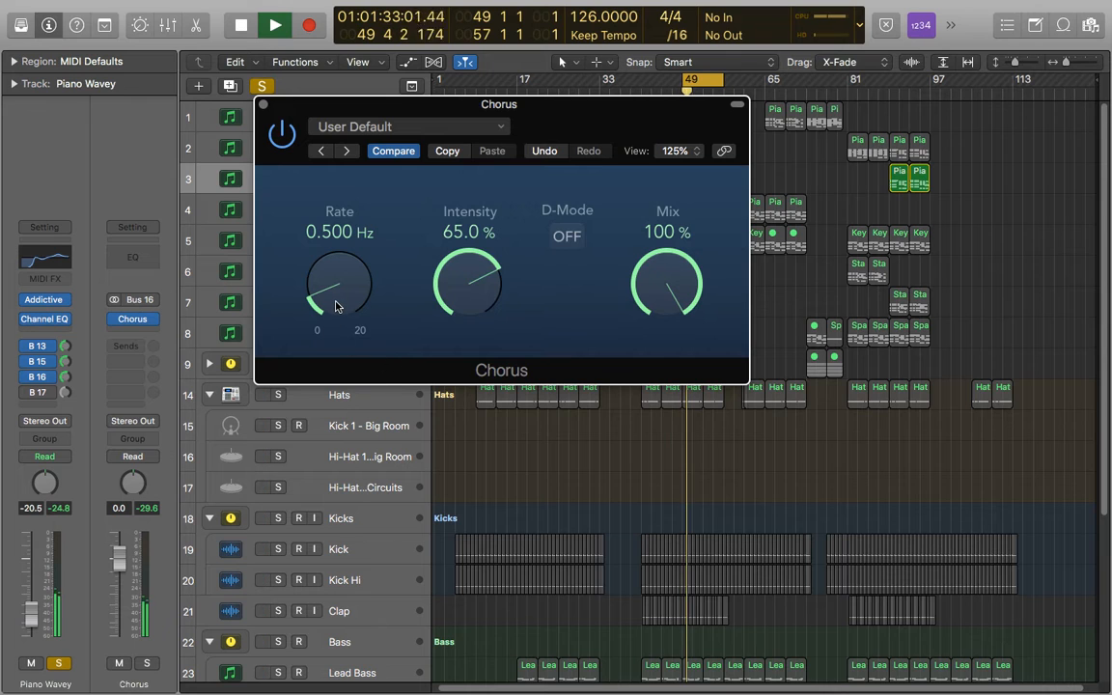
Step: Try the Chorus rate at 20 Hz on the playing piano and reduce it to 1.5 Hz
{"action": "mouse_move", "coordinate": [335, 307]}
{"action": "left_mouse_down"}
{"action": "mouse_move", "coordinate": [330, 254]}
{"action": "mouse_move", "coordinate": [340, 297]}
{"action": "mouse_move", "coordinate": [345, 282]}
{"action": "mouse_move", "coordinate": [357, 309]}
{"action": "left_mouse_up"}
{"action": "key", "text": "space"}
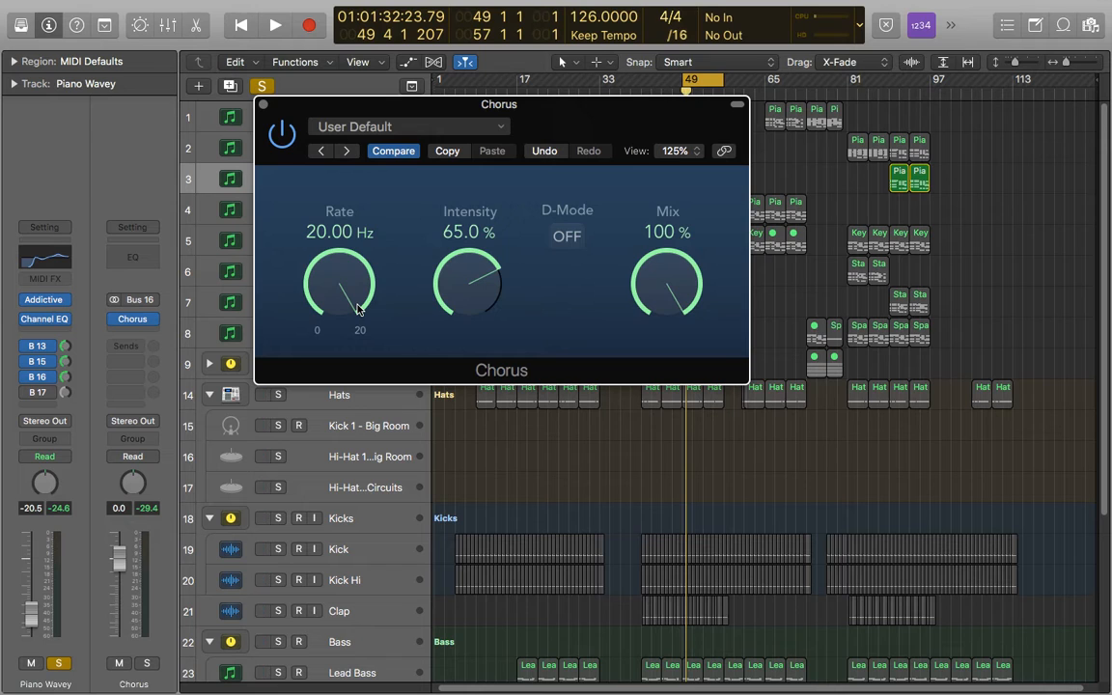
{"action": "left_click_drag", "start_coordinate": [354, 284], "coordinate": [311, 316]}
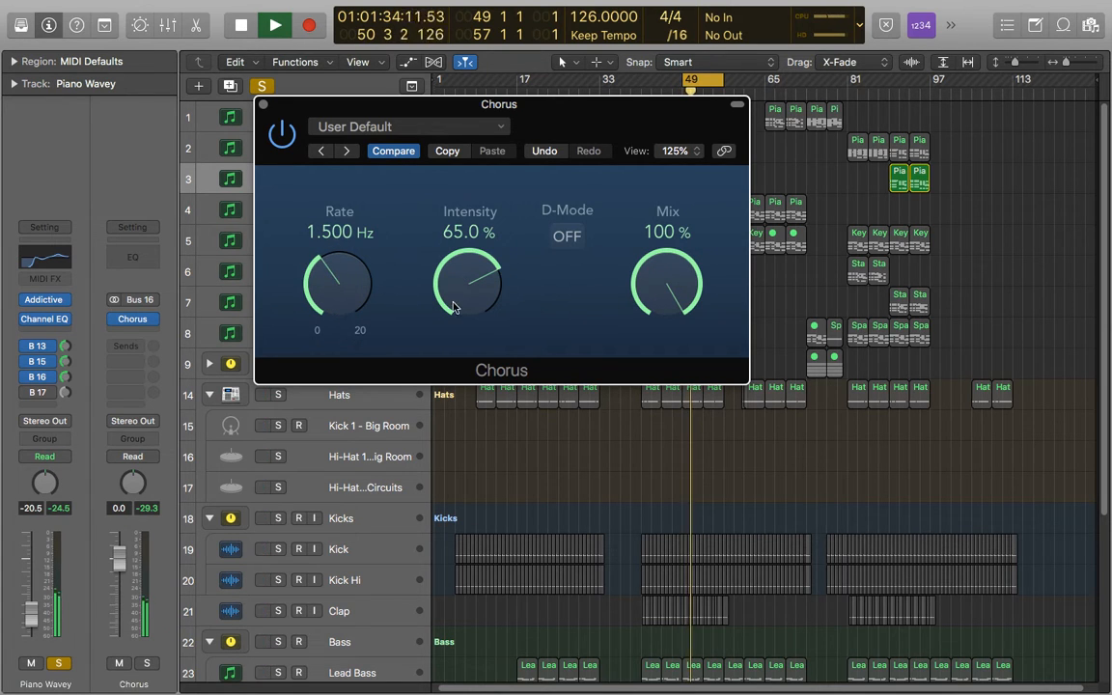
Step: Try a gentler chorus during playback by lowering the intensity to 19.5% and adjusting the rate to 1.467 Hz
{"action": "left_click_drag", "start_coordinate": [462, 300], "coordinate": [469, 359]}
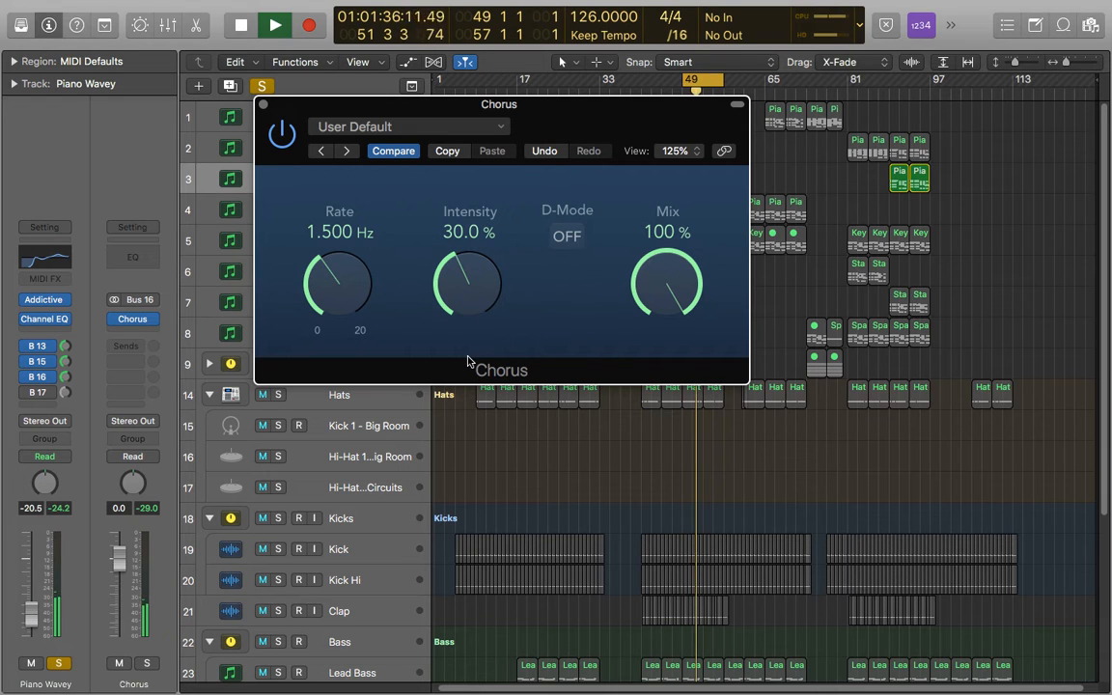
{"action": "left_click_drag", "start_coordinate": [342, 300], "coordinate": [340, 274]}
{"action": "left_click_drag", "start_coordinate": [464, 285], "coordinate": [464, 300]}
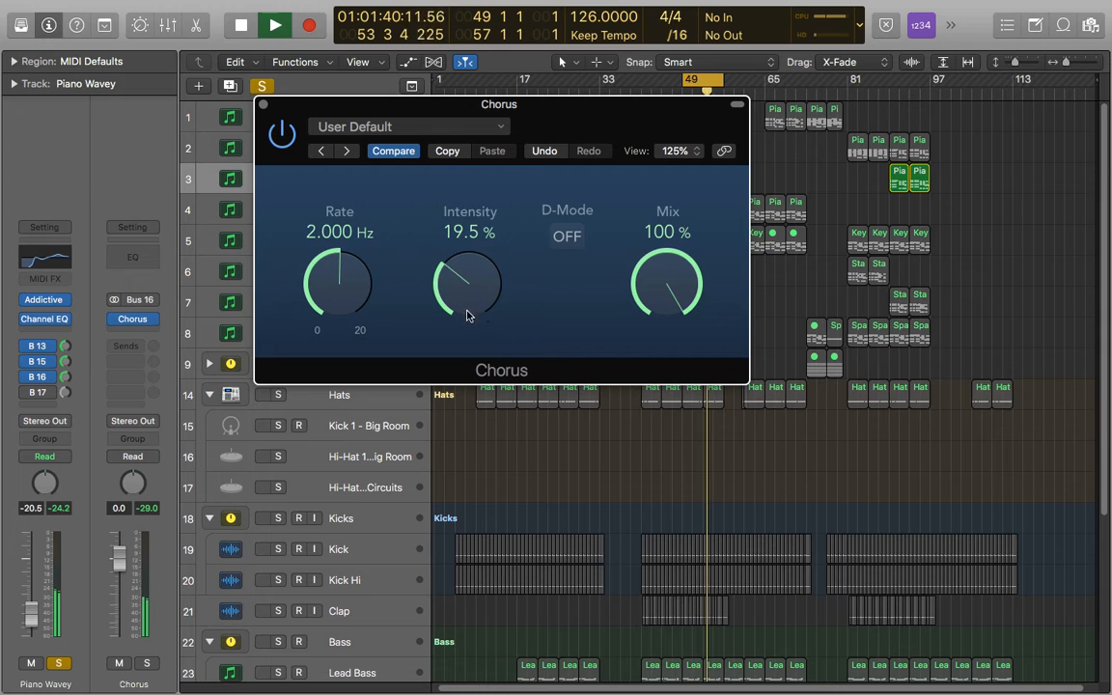
{"action": "left_click_drag", "start_coordinate": [340, 290], "coordinate": [340, 321]}
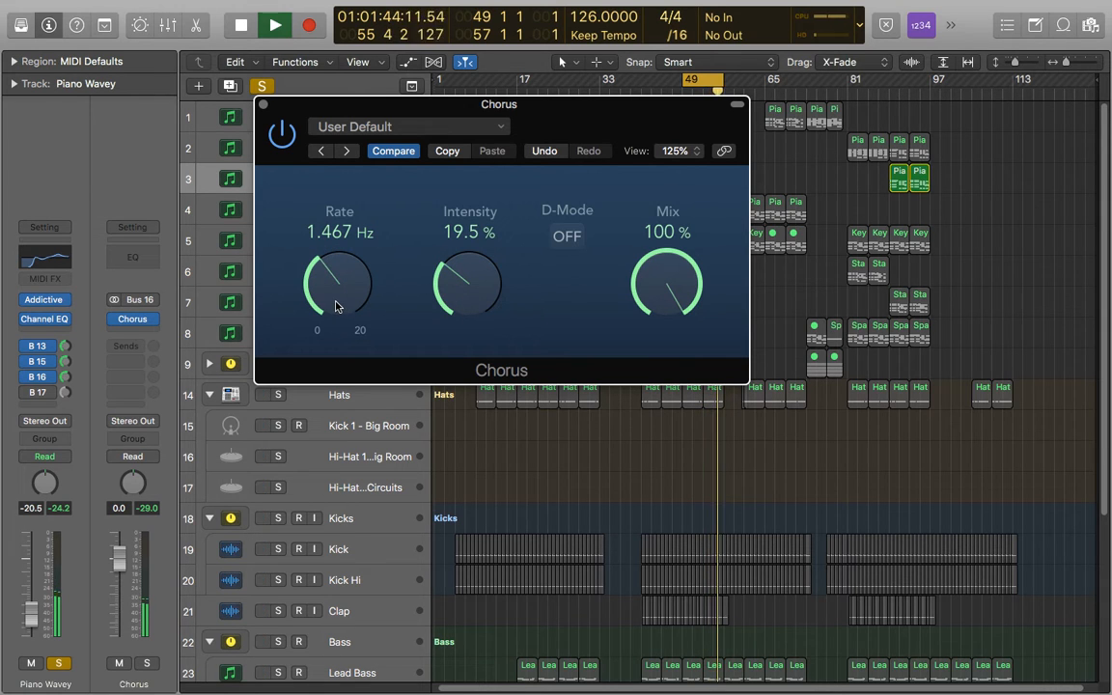
{"action": "key", "text": "space"}
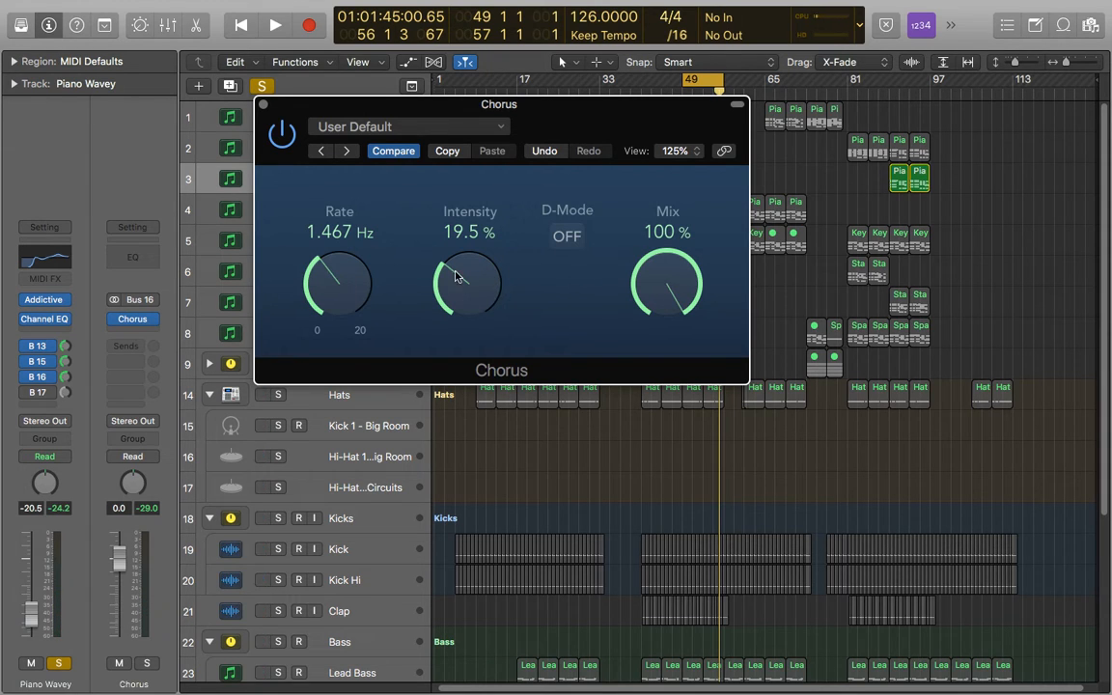
Step: Try a fast, shallow chorus on the playing piano with a 14.90 Hz rate and 10.5% intensity
{"action": "left_click_drag", "start_coordinate": [339, 302], "coordinate": [340, 231]}
{"action": "left_click_drag", "start_coordinate": [472, 282], "coordinate": [472, 304]}
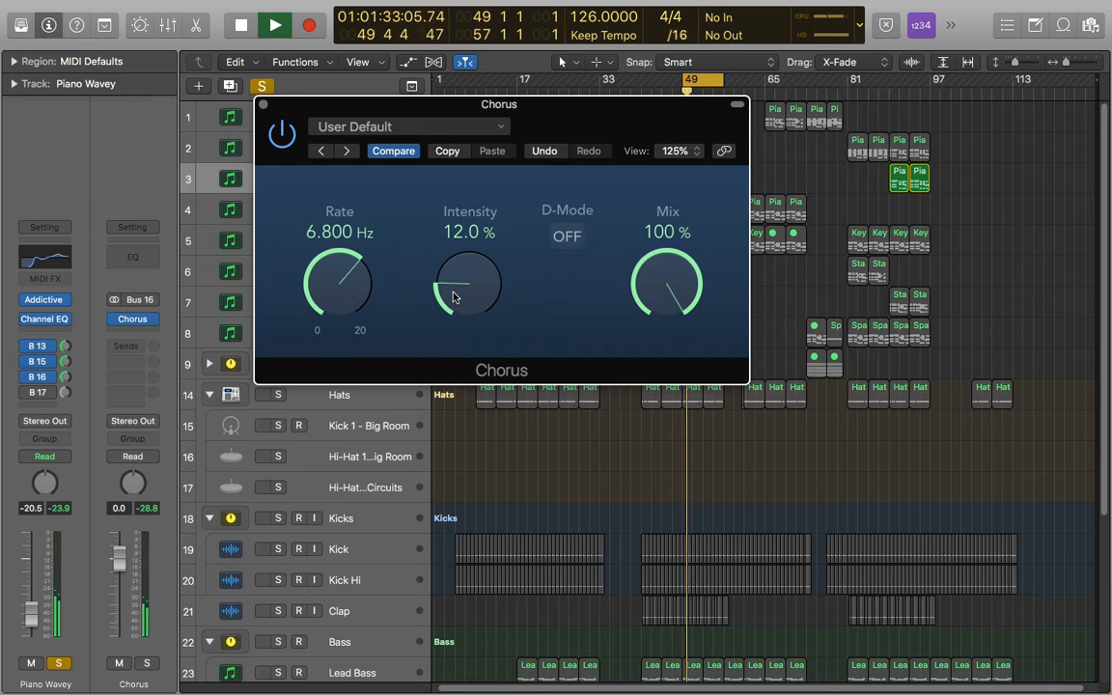
{"action": "left_click_drag", "start_coordinate": [455, 297], "coordinate": [454, 300]}
{"action": "left_click_drag", "start_coordinate": [340, 291], "coordinate": [344, 249]}
{"action": "left_click_drag", "start_coordinate": [449, 298], "coordinate": [479, 322]}
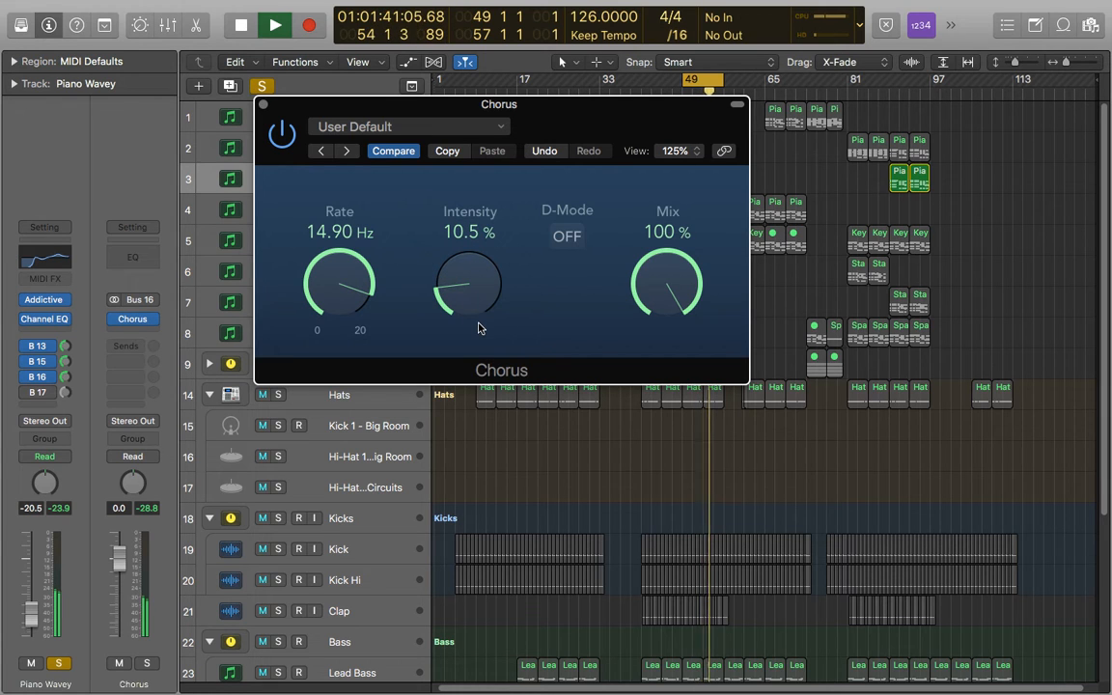
{"action": "key", "text": "space"}
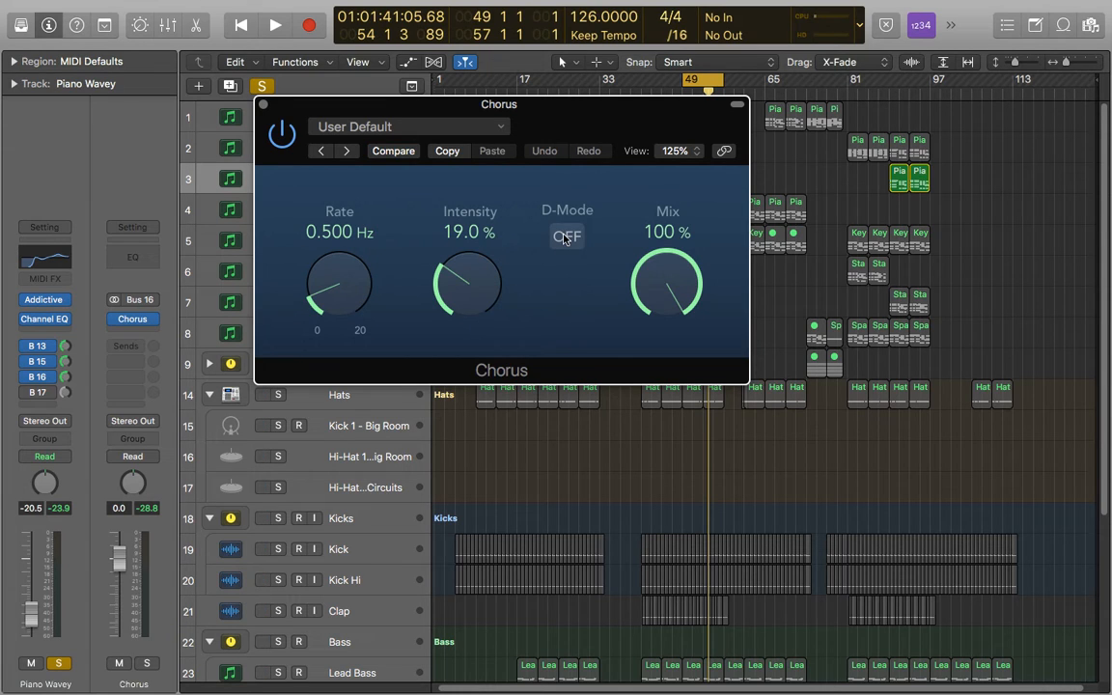
Step: Turn on D-Mode in the Chorus and switch it off and on during playback to compare the sound
{"action": "left_click", "coordinate": [568, 239]}
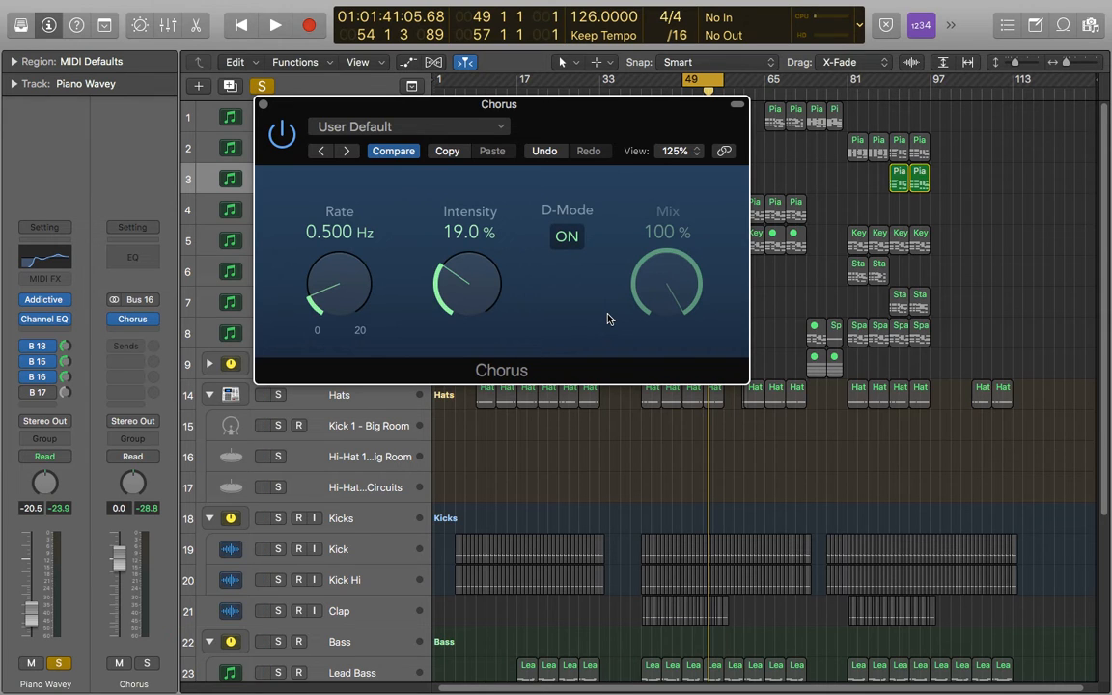
{"action": "key", "text": "space"}
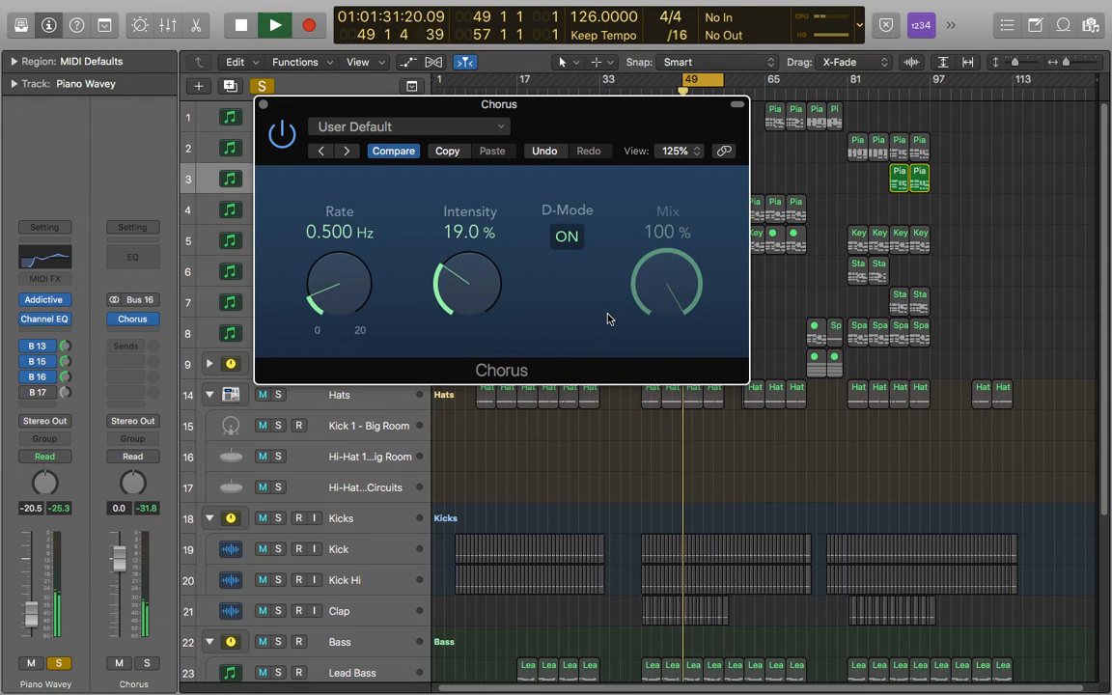
{"action": "left_click", "coordinate": [569, 240]}
{"action": "left_click", "coordinate": [568, 240]}
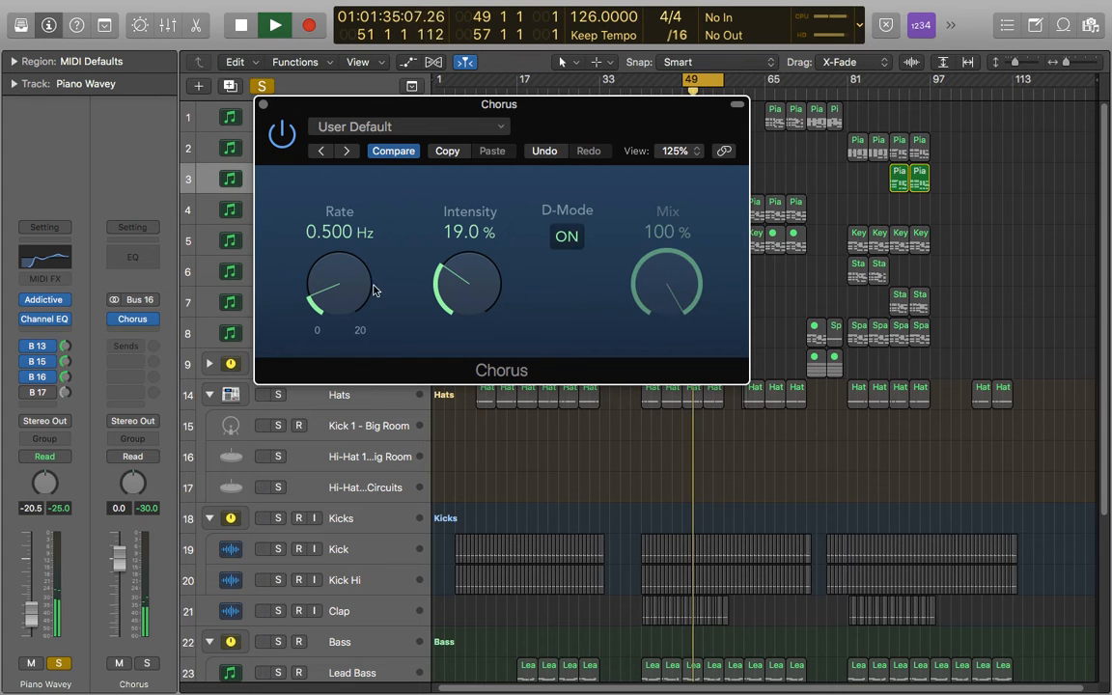
Step: Raise the rate to 20 Hz and the intensity to 100%, and compare the sound with D-Mode off and on
{"action": "left_click_drag", "start_coordinate": [343, 307], "coordinate": [342, 251]}
{"action": "left_click_drag", "start_coordinate": [504, 286], "coordinate": [439, 191]}
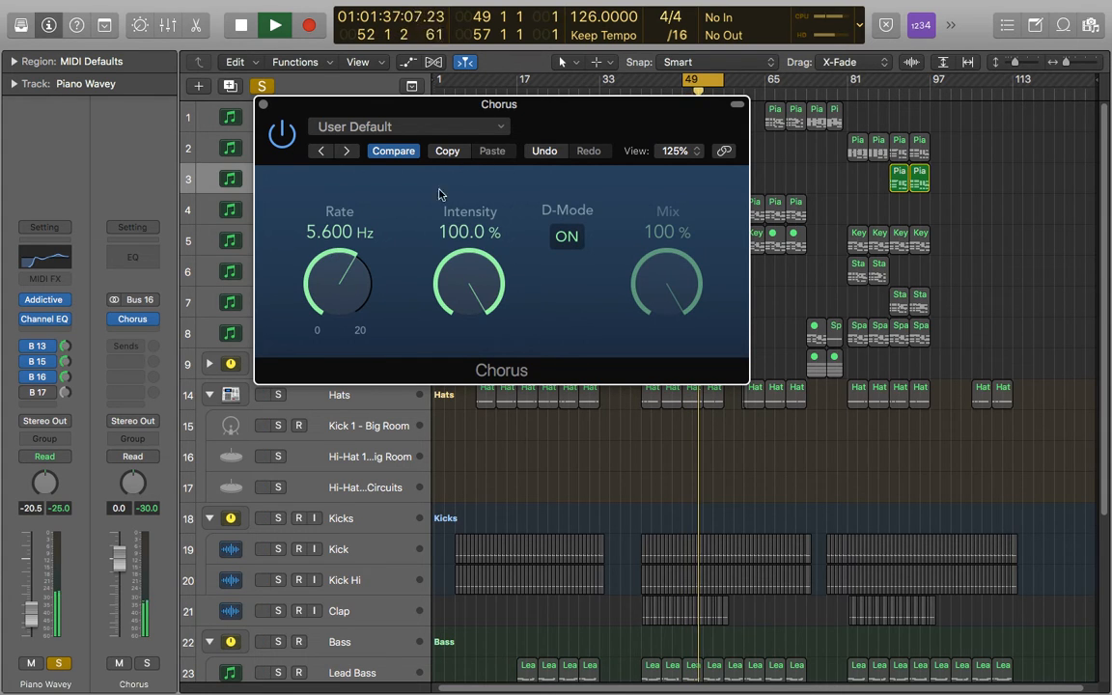
{"action": "left_click_drag", "start_coordinate": [343, 307], "coordinate": [326, 188]}
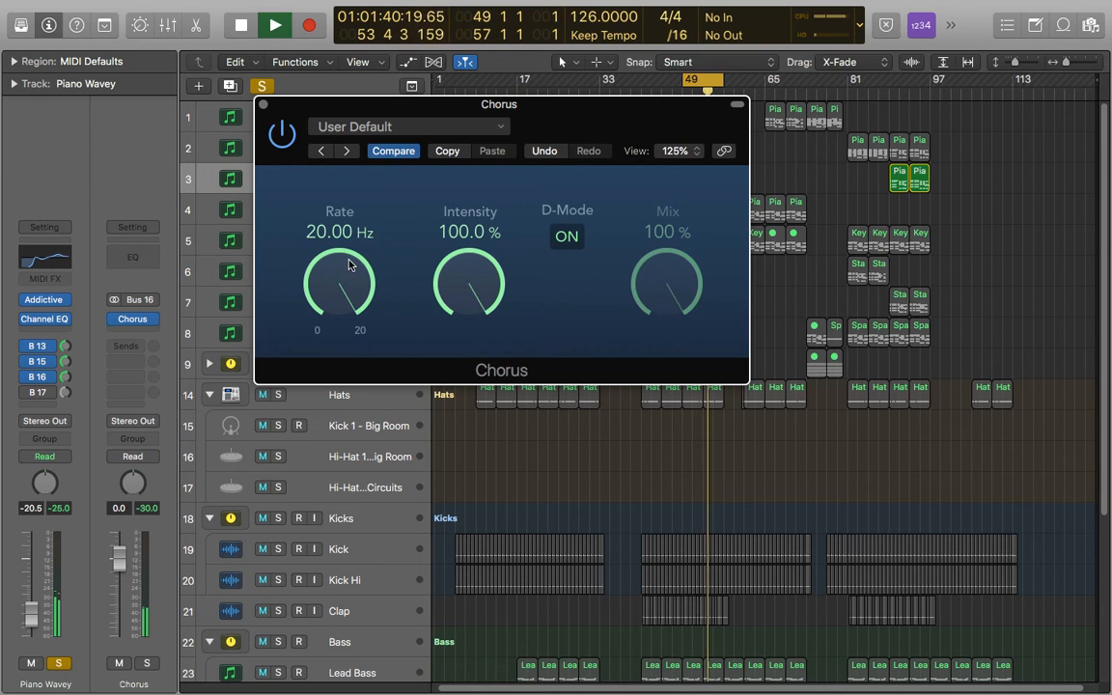
{"action": "left_click", "coordinate": [569, 240]}
{"action": "left_click", "coordinate": [571, 239]}
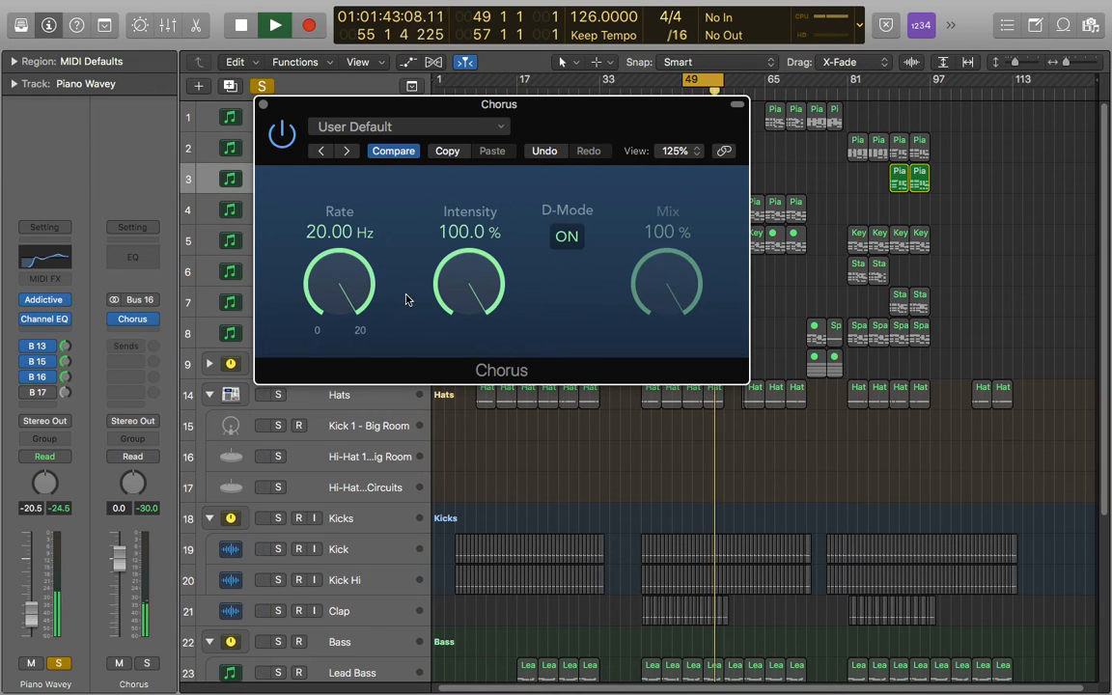
Step: Try a 1.8 Hz rate and 21% intensity with D-Mode off, and revert the Chorus to its original settings with Compare
{"action": "mouse_move", "coordinate": [339, 278]}
{"action": "left_mouse_down"}
{"action": "mouse_move", "coordinate": [342, 310]}
{"action": "mouse_move", "coordinate": [340, 280]}
{"action": "left_mouse_up"}
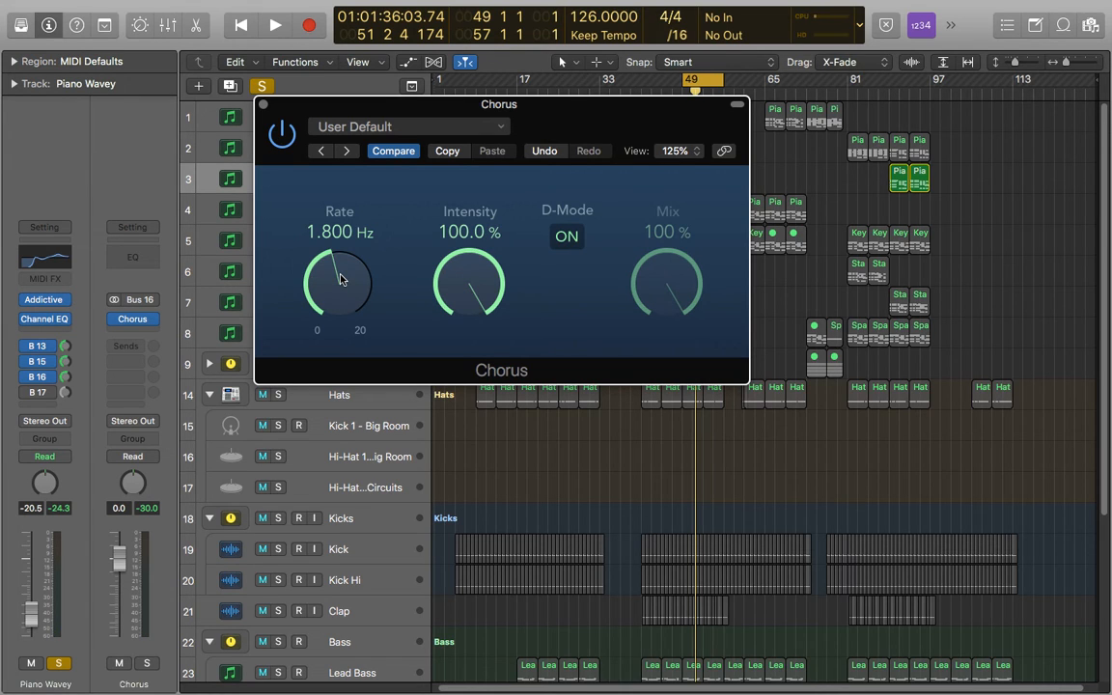
{"action": "left_click", "coordinate": [566, 236]}
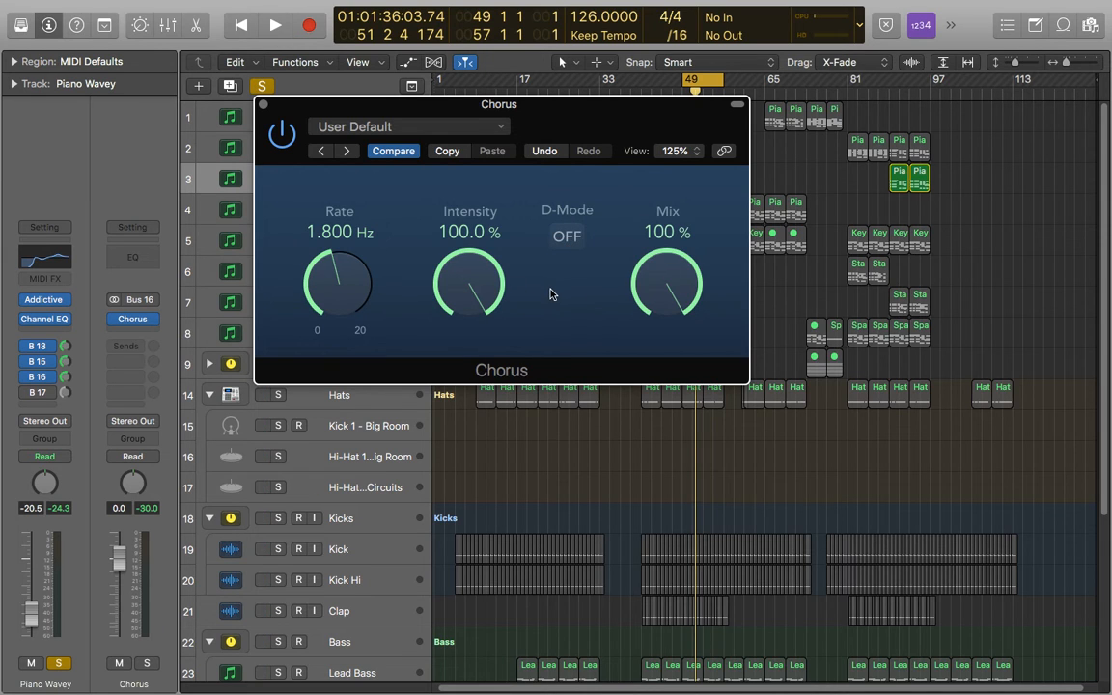
{"action": "left_click_drag", "start_coordinate": [454, 271], "coordinate": [468, 421]}
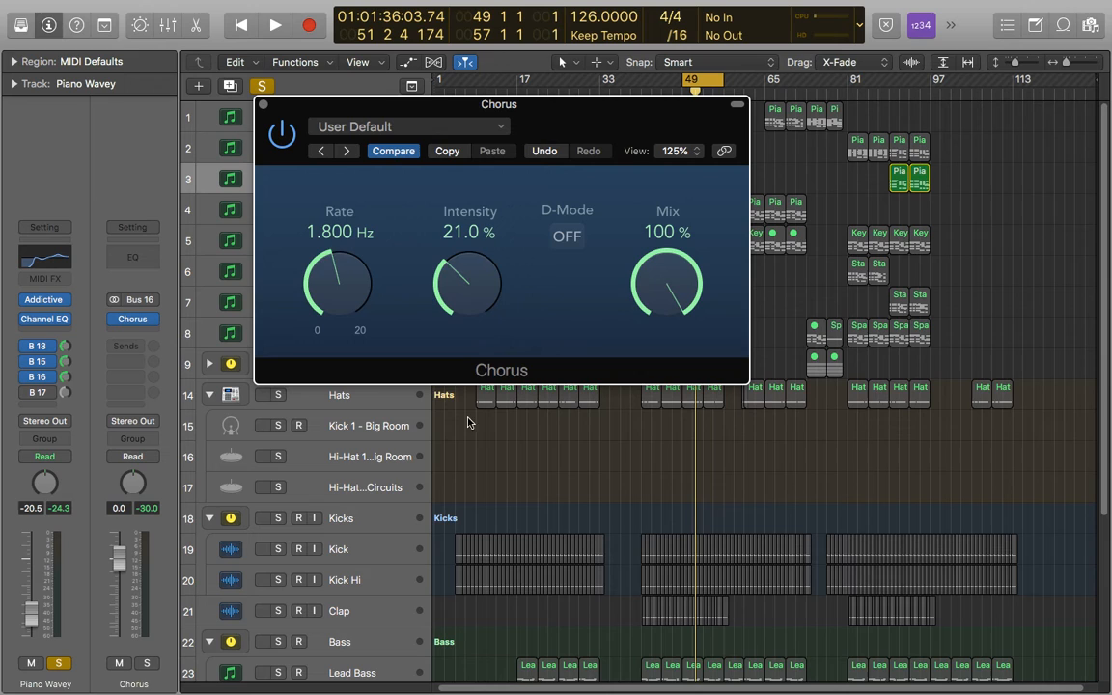
{"action": "left_click", "coordinate": [391, 151]}
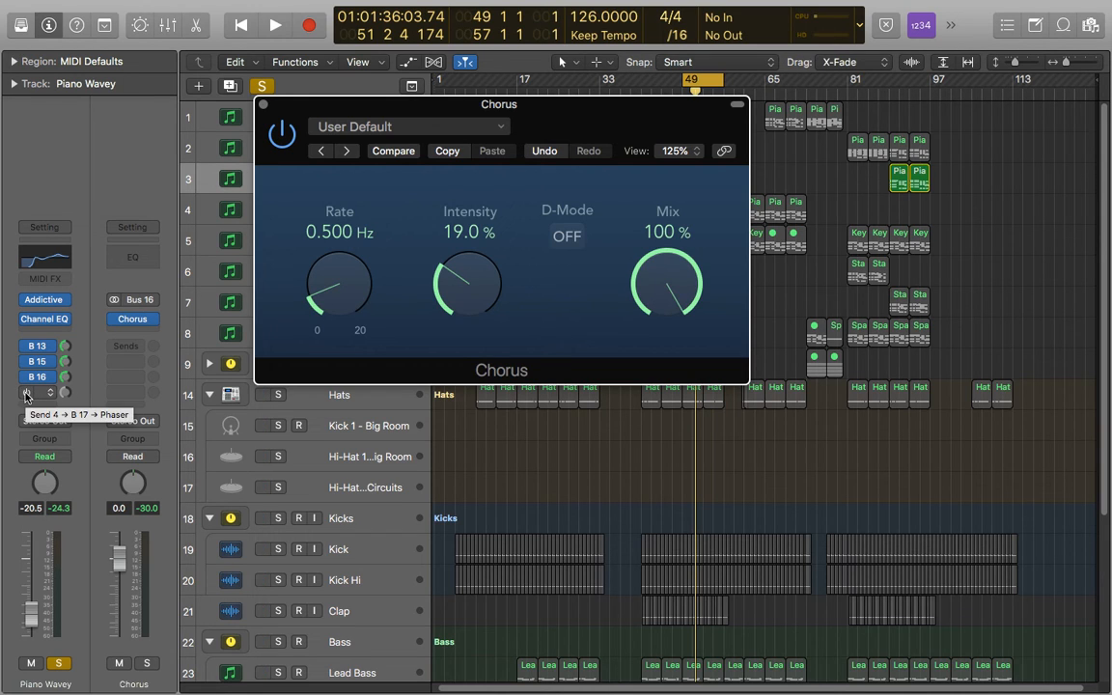
Step: Play Piano Wavey with the Bus 17 Phaser send enabled and switch the Bus 16 Chorus send off and on
{"action": "key", "text": "space"}
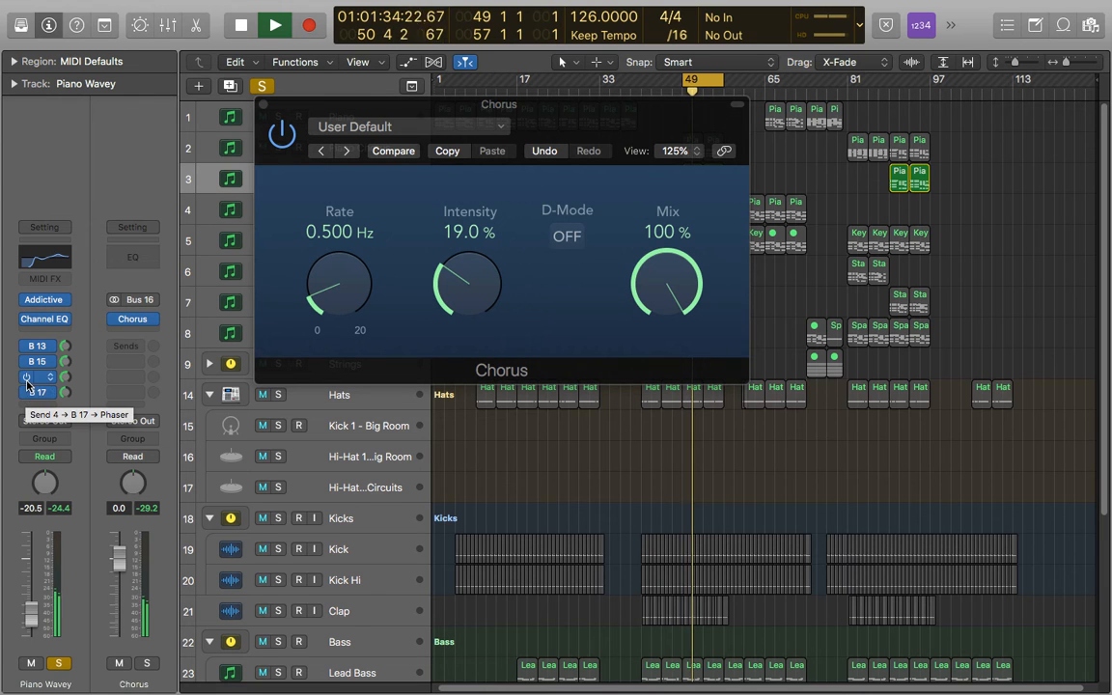
{"action": "left_click", "coordinate": [27, 378]}
{"action": "left_click", "coordinate": [27, 378]}
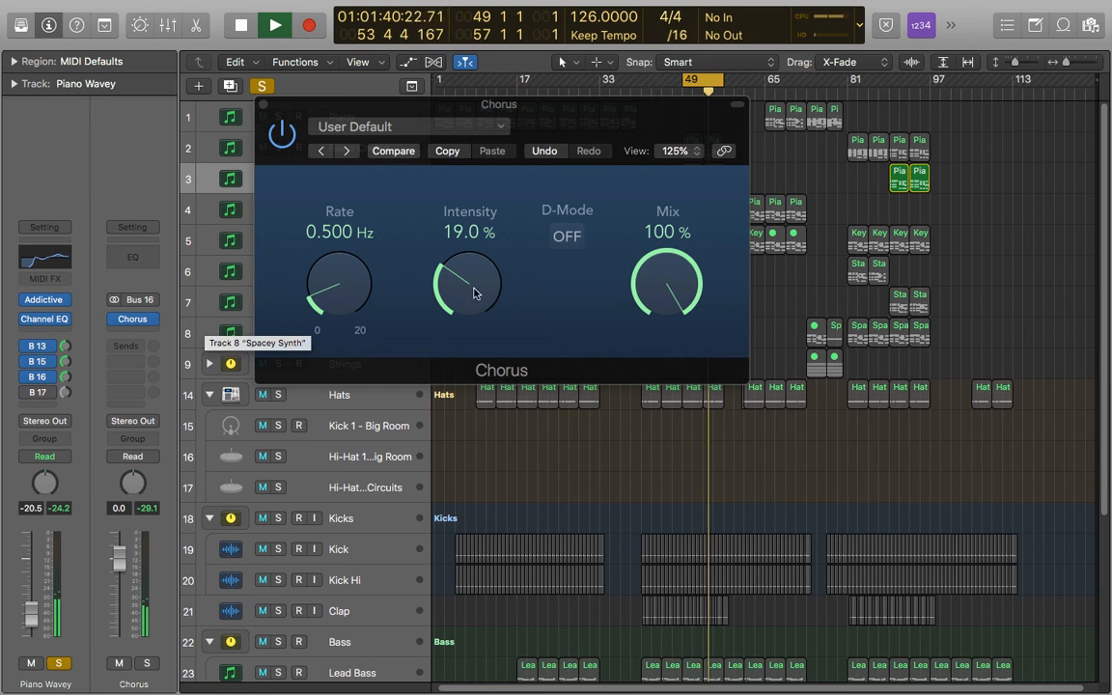
Step: Set the Chorus intensity to 26% and its rate to 0.8 Hz while the track plays
{"action": "left_click_drag", "start_coordinate": [494, 292], "coordinate": [491, 274]}
{"action": "left_click_drag", "start_coordinate": [355, 292], "coordinate": [356, 275]}
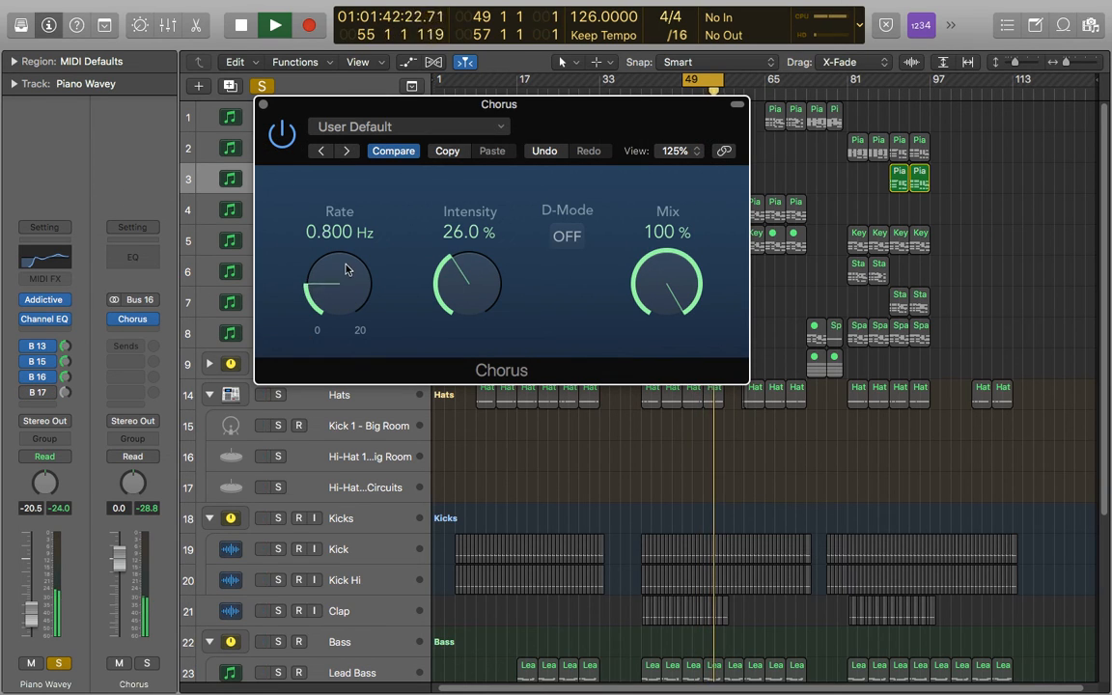
Step: Compare Piano Wavey with the Bus 17 Phaser send on and off, leave the send off, and stop playback
{"action": "left_click", "coordinate": [27, 393]}
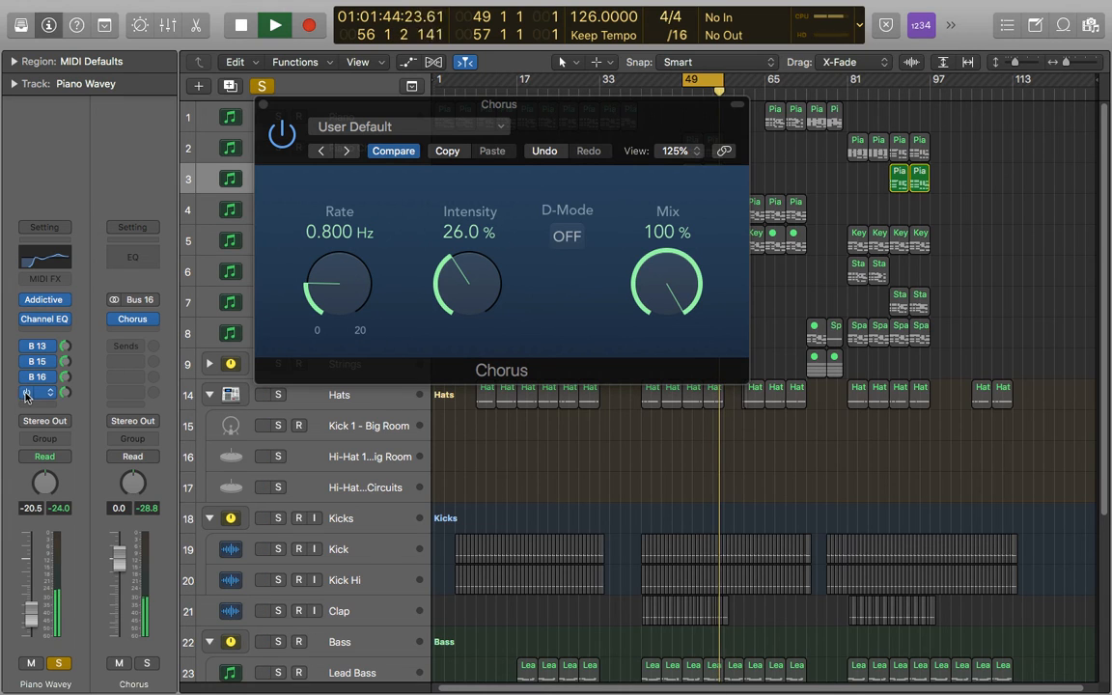
{"action": "left_click", "coordinate": [27, 394]}
{"action": "key", "text": "space"}
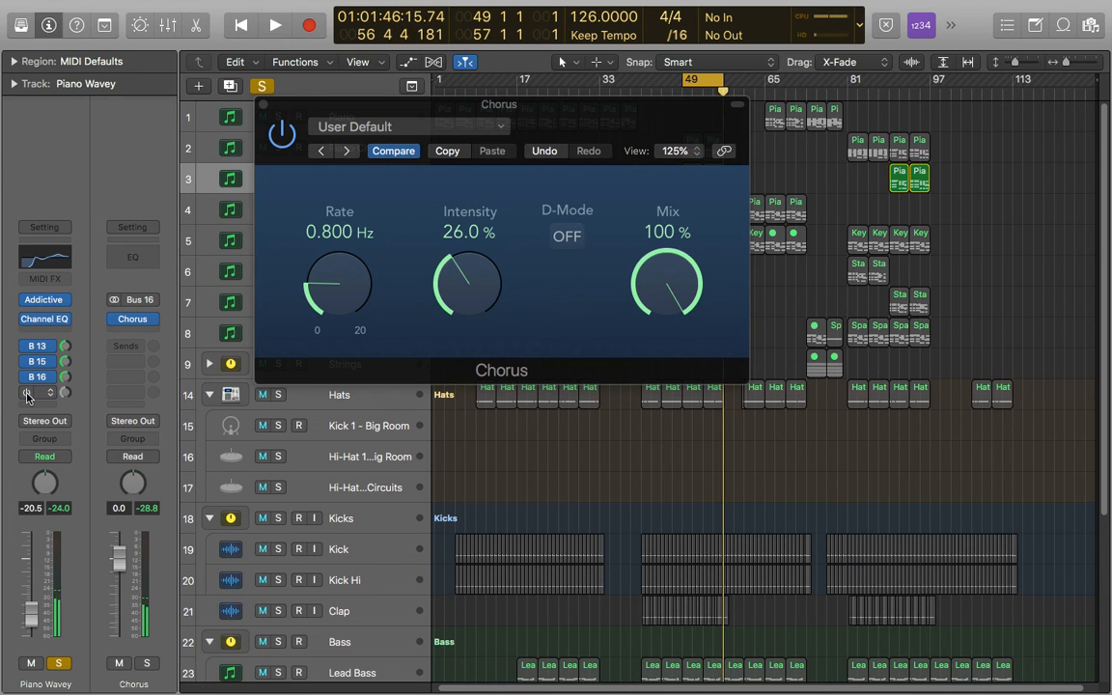